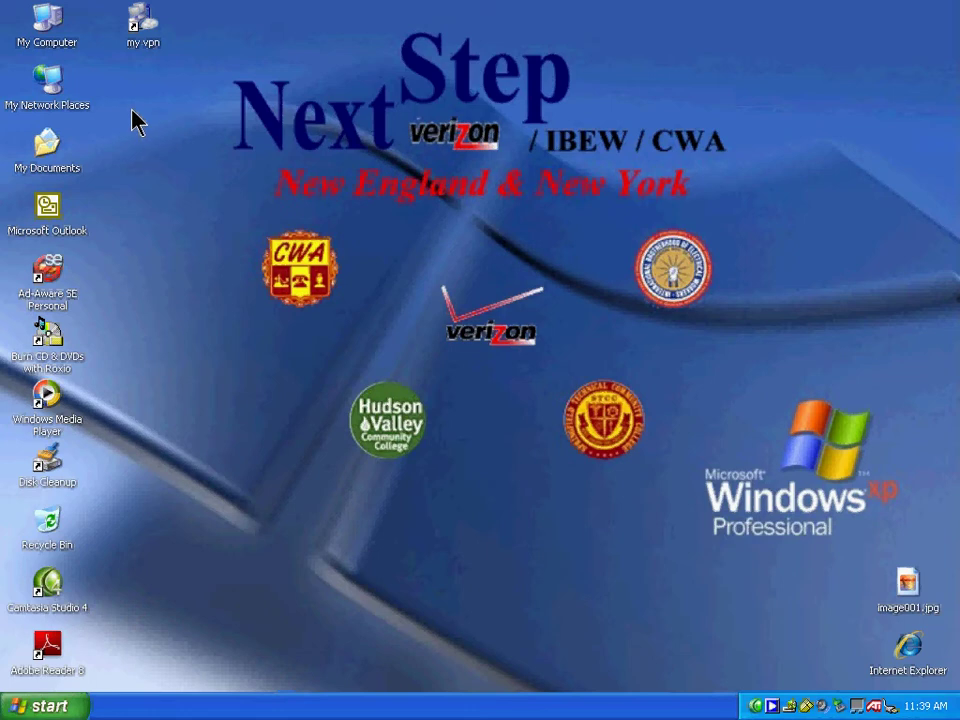
# Open the computer's network connections and start creating a new connection with the wizard
pyautogui.doubleClick(22, 92)
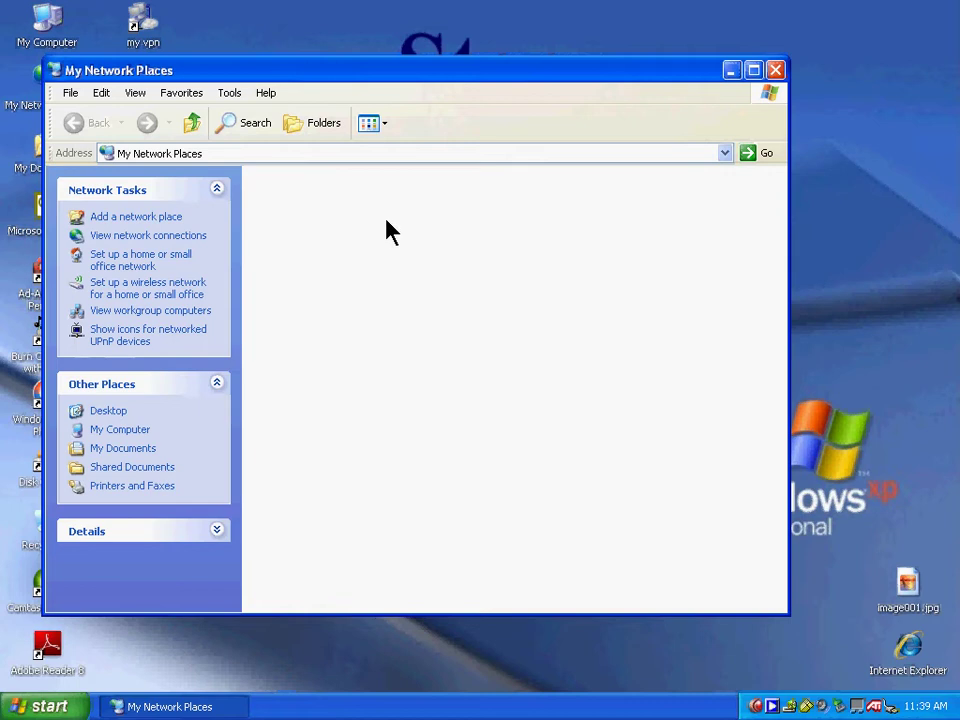
pyautogui.click(198, 240)
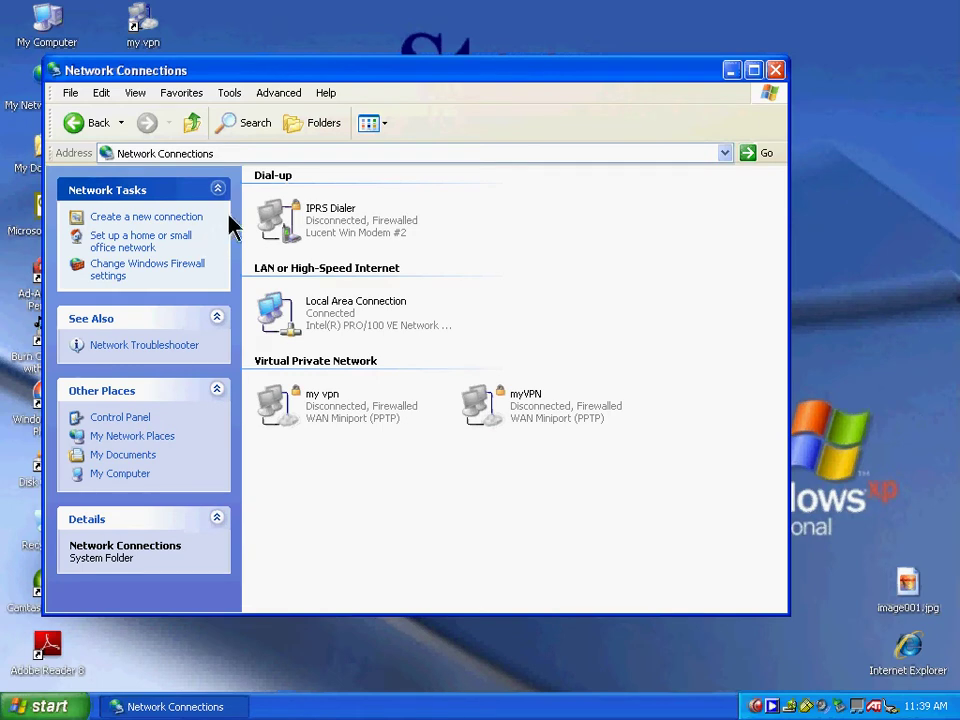
pyautogui.click(171, 228)
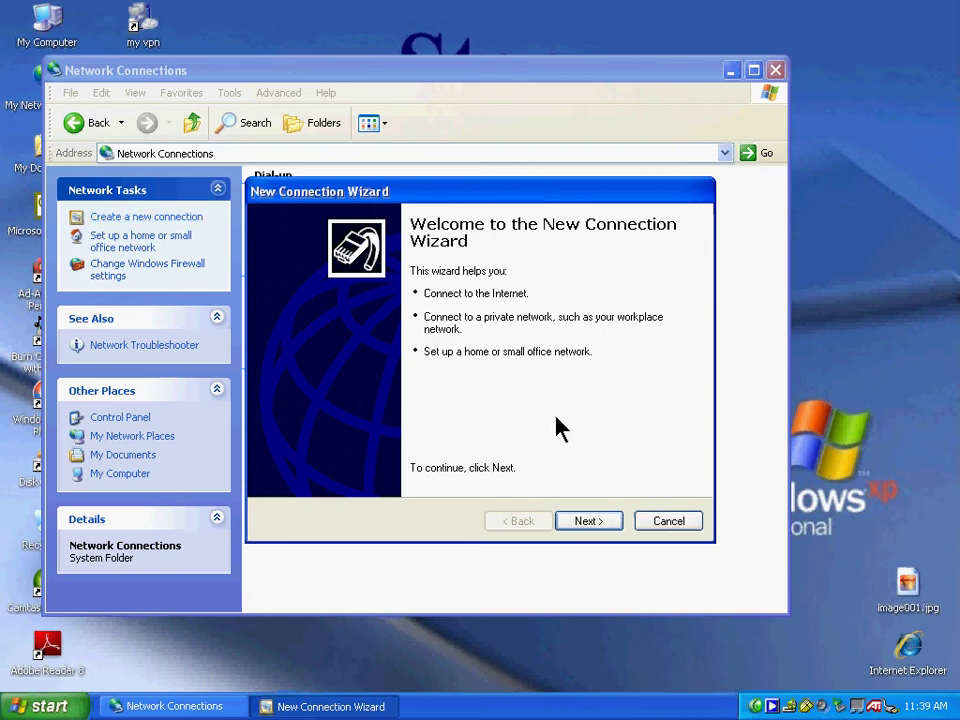
pyautogui.click(605, 519)
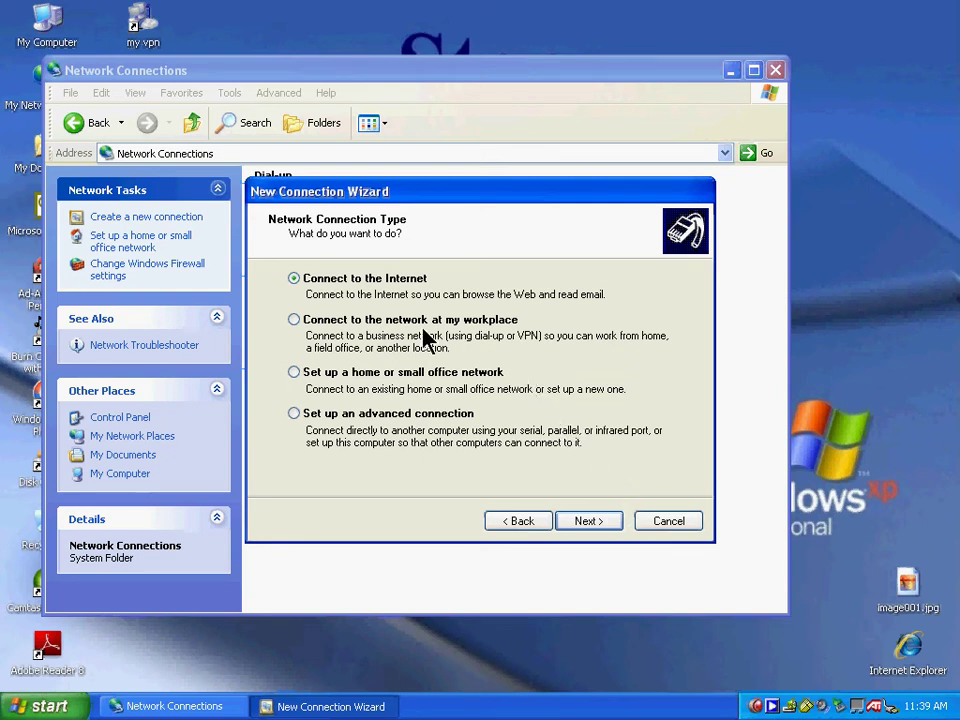
# Set the connection type to the network at my workplace, using a Virtual Private Network connection
pyautogui.click(292, 320)
pyautogui.click(583, 523)
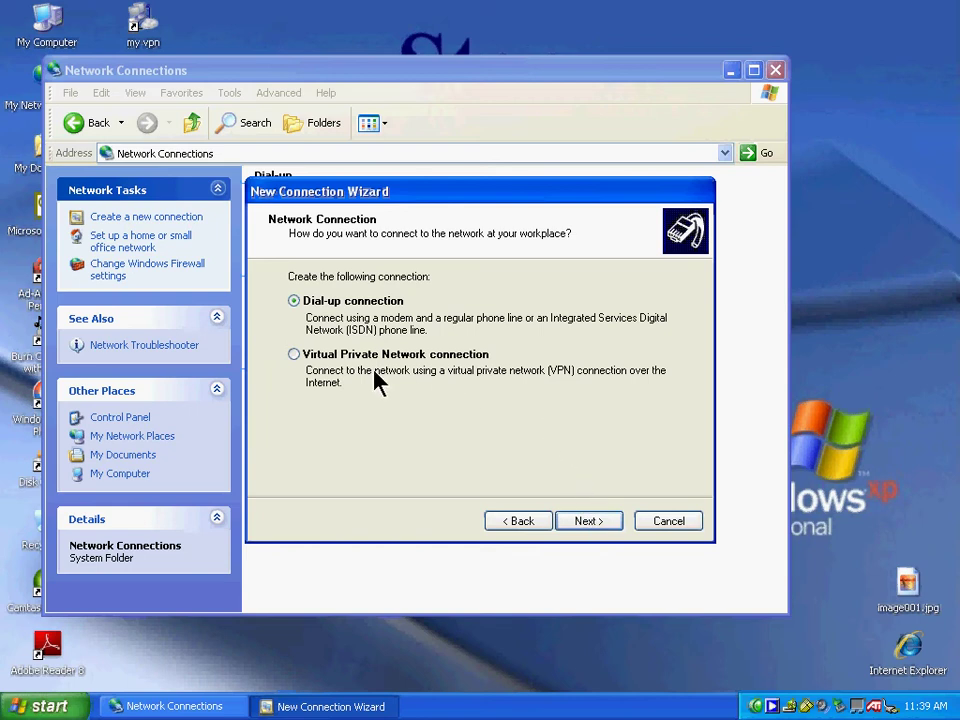
pyautogui.click(294, 362)
pyautogui.click(590, 522)
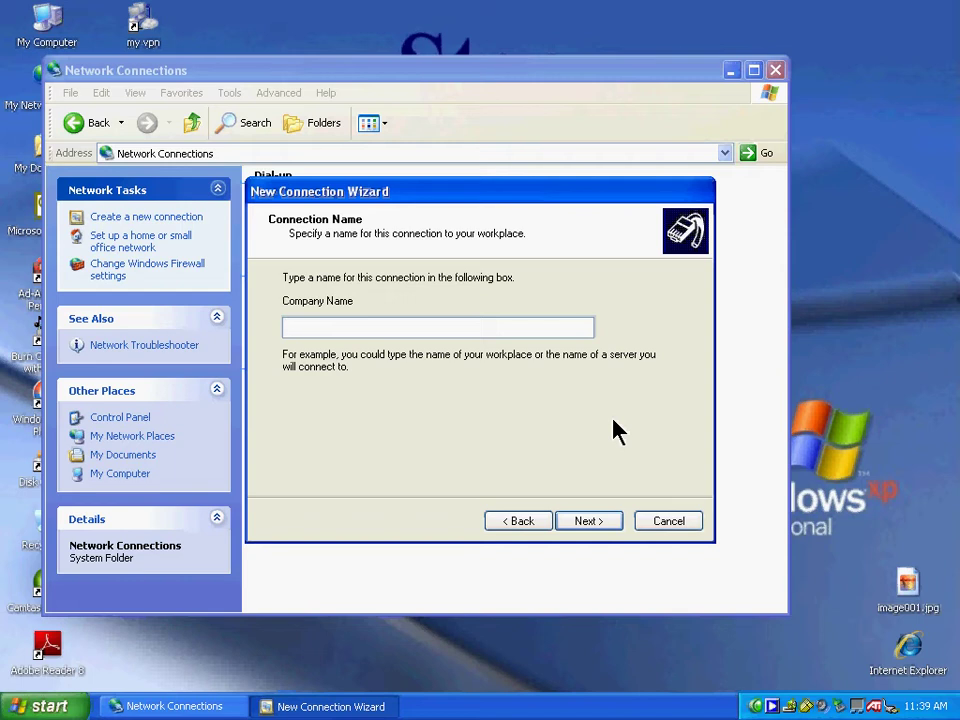
# Name the connection my vpn 2 and choose not to dial the initial connection
pyautogui.write('my vpn')
pyautogui.click(612, 518)
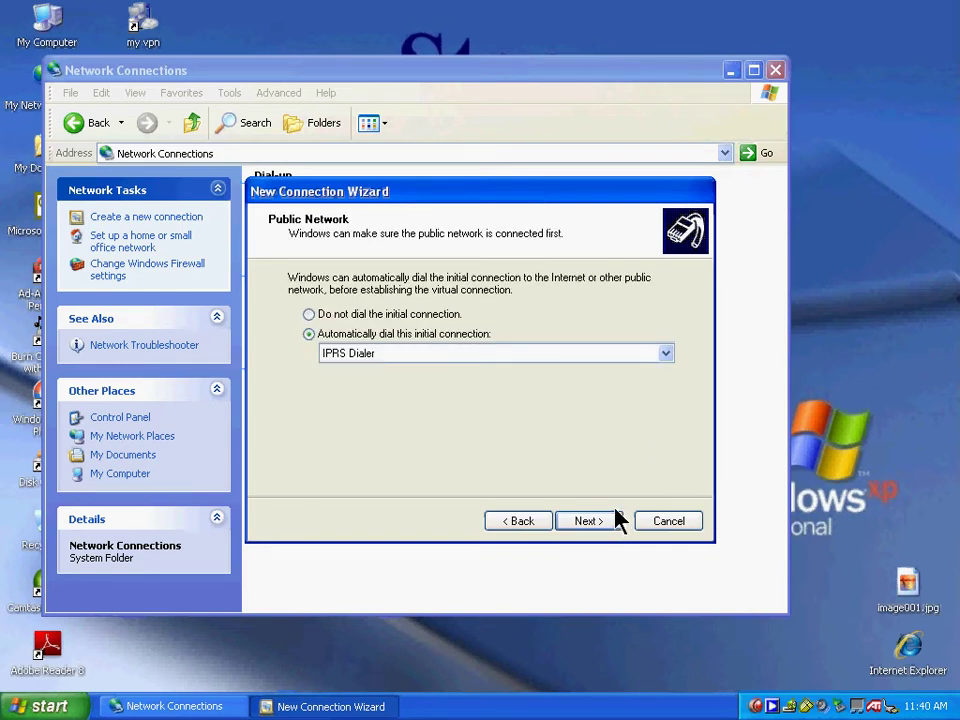
pyautogui.click(310, 315)
pyautogui.click(597, 528)
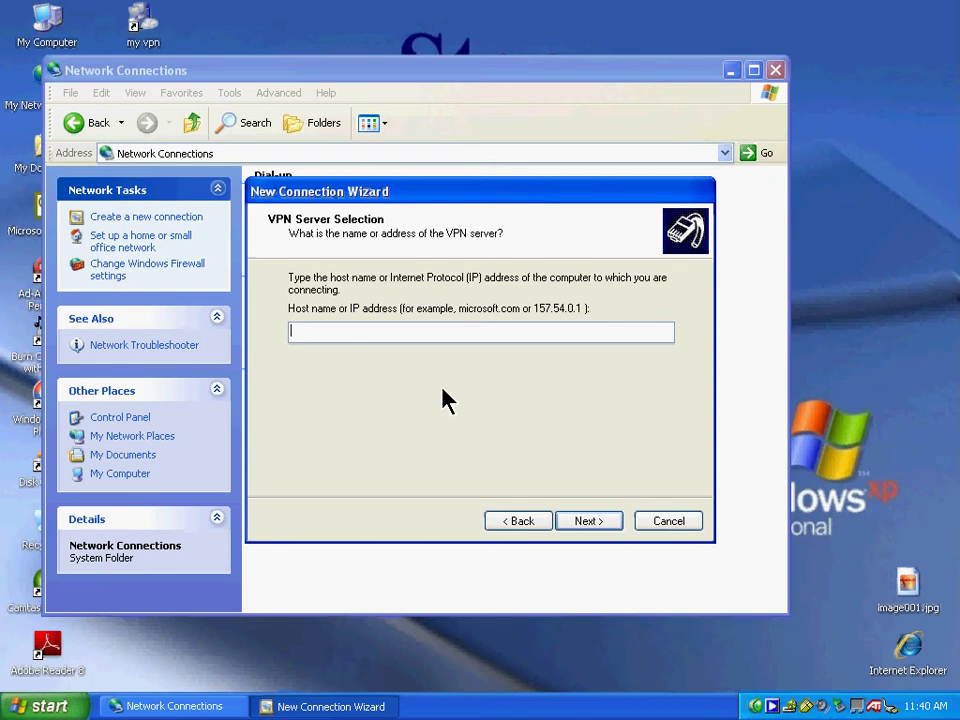
# Set the VPN server address to 192.168.1.101 and finish the wizard with a shortcut added to the desktop
pyautogui.write('19')
pyautogui.write('2')
pyautogui.write('.16')
pyautogui.write('8')
pyautogui.write('.1.10')
pyautogui.write('0')
pyautogui.click(578, 521)
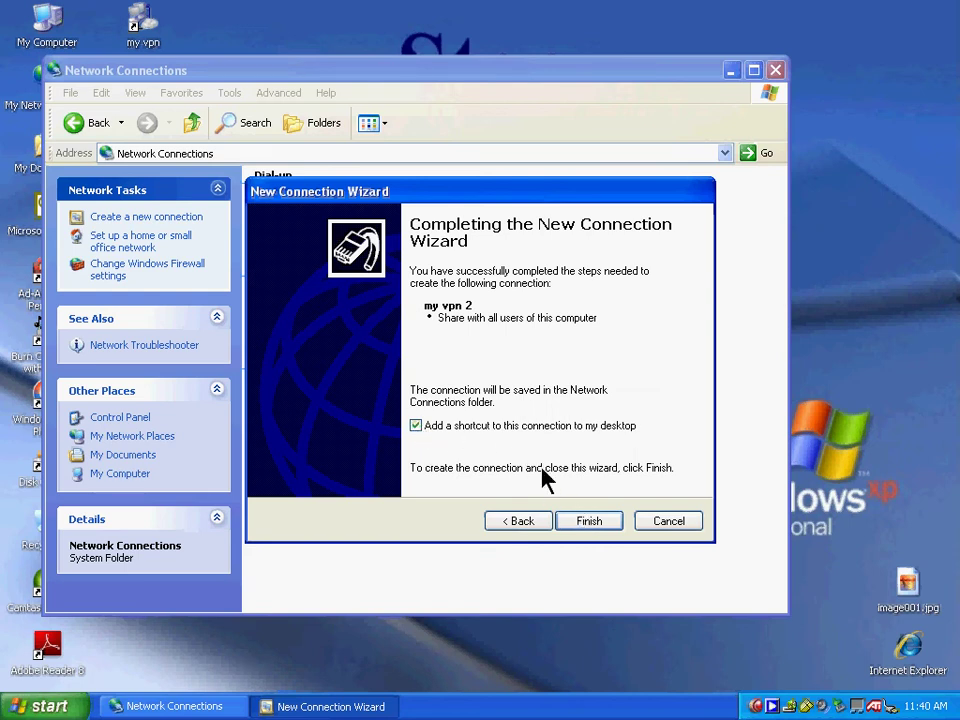
pyautogui.click(584, 523)
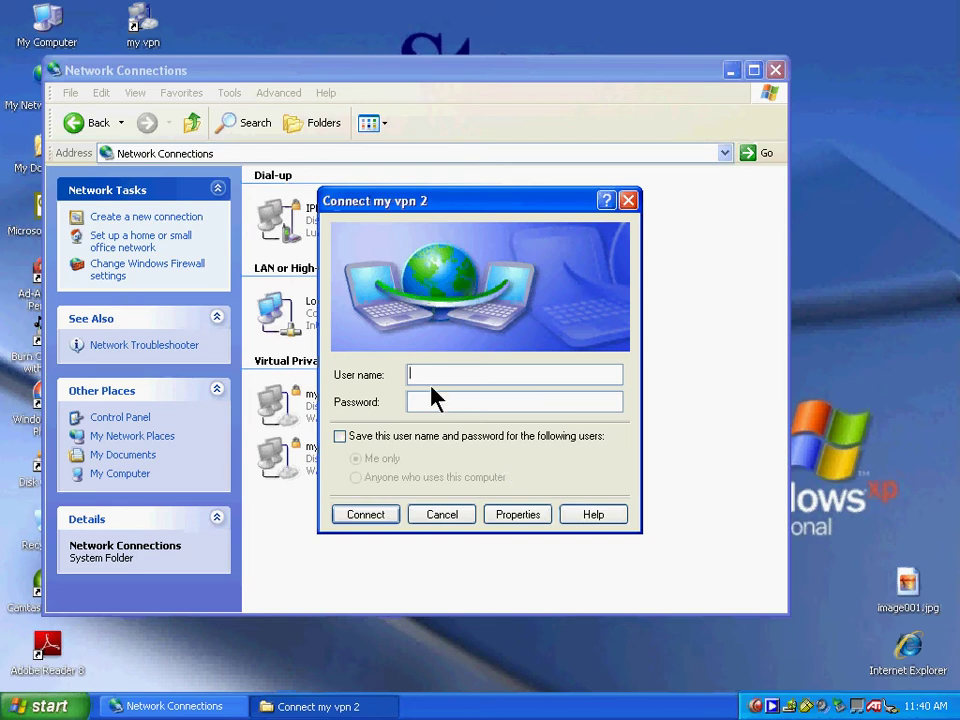
# Enter the user name NextStep and the account password for the new VPN connection
pyautogui.write('y vpn')
pyautogui.click(433, 398)
pyautogui.write('•••••')
# Examine the VPN connection's TCP/IP properties, including the remote default gateway option and the WINS and NetBIOS settings, and accept them
pyautogui.click(517, 514)
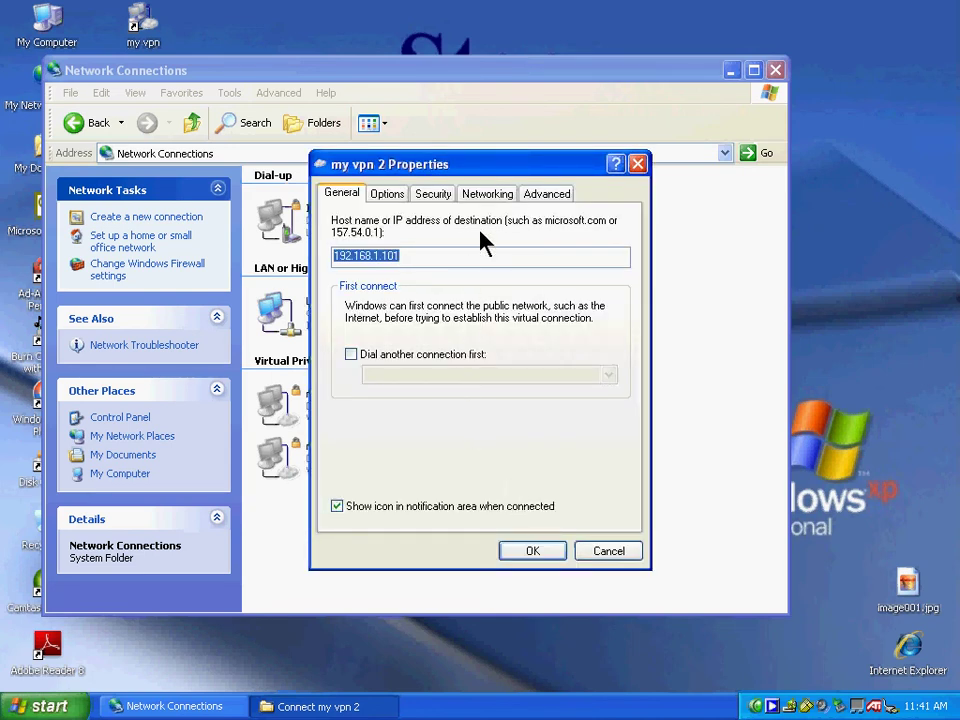
pyautogui.click(487, 196)
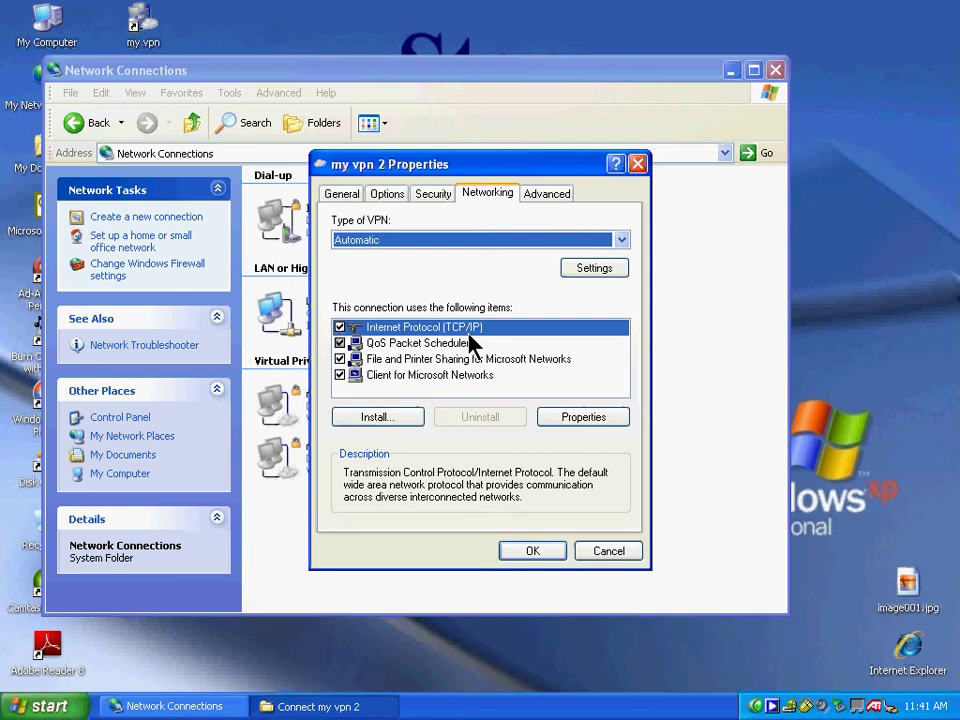
pyautogui.click(578, 430)
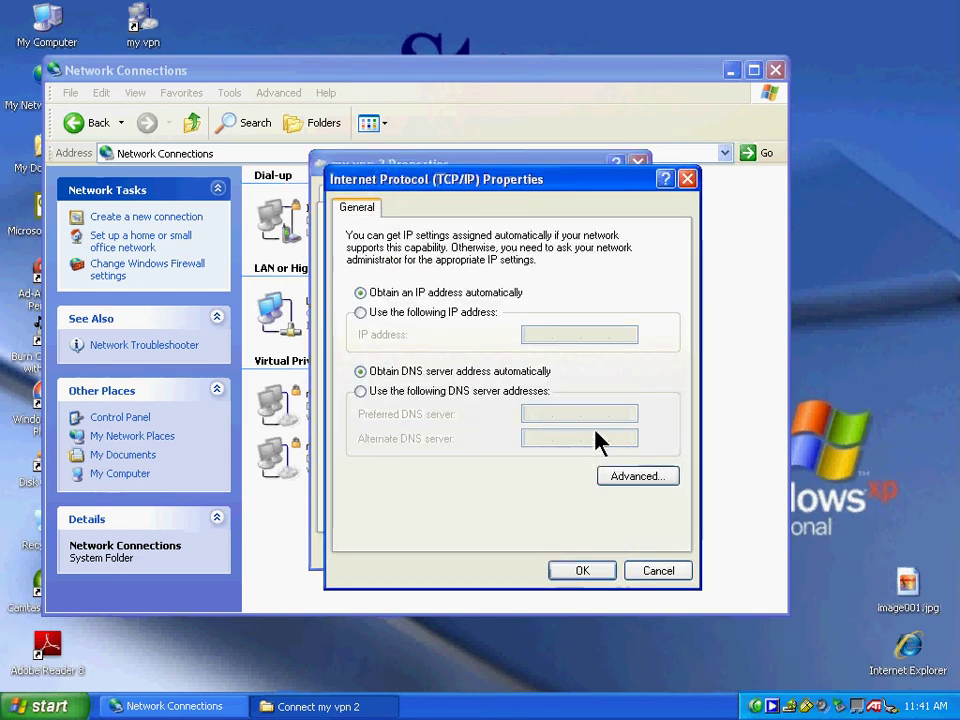
pyautogui.click(636, 477)
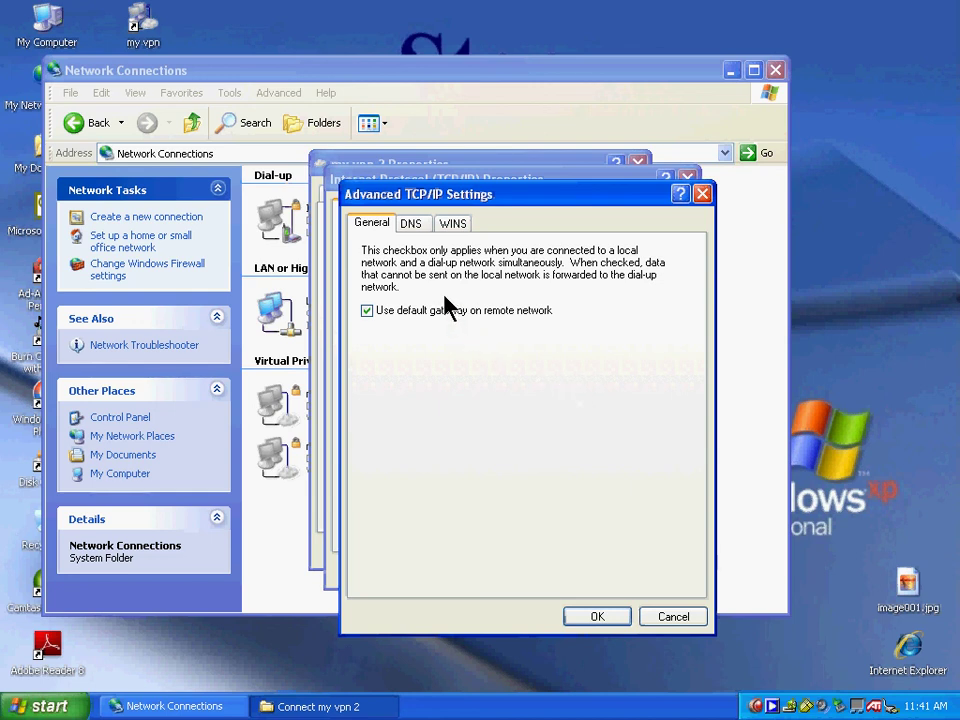
pyautogui.click(452, 225)
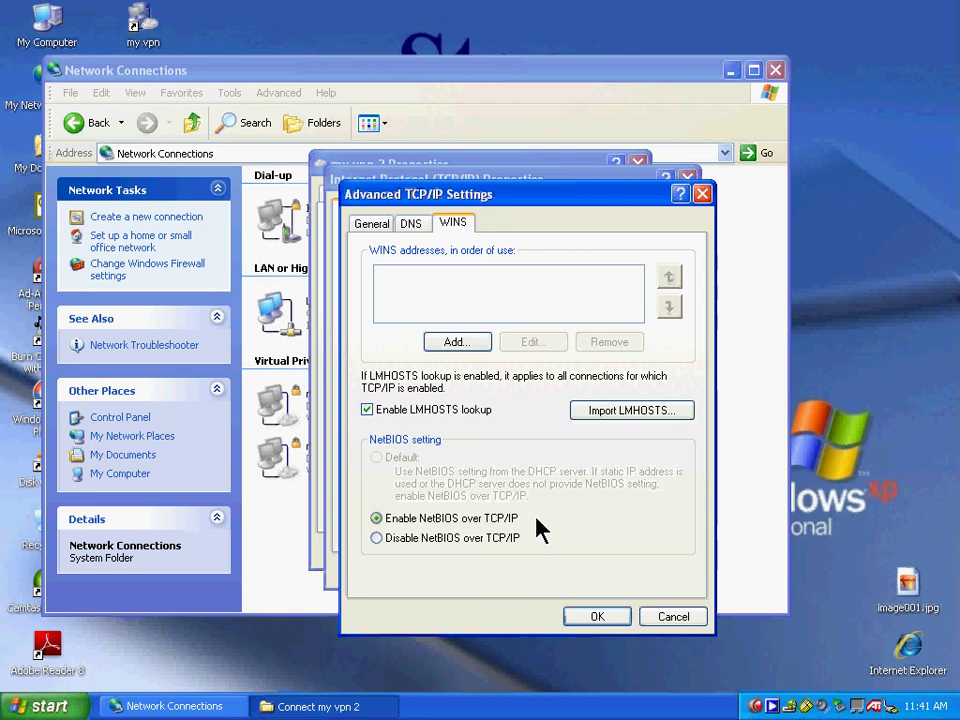
pyautogui.click(592, 621)
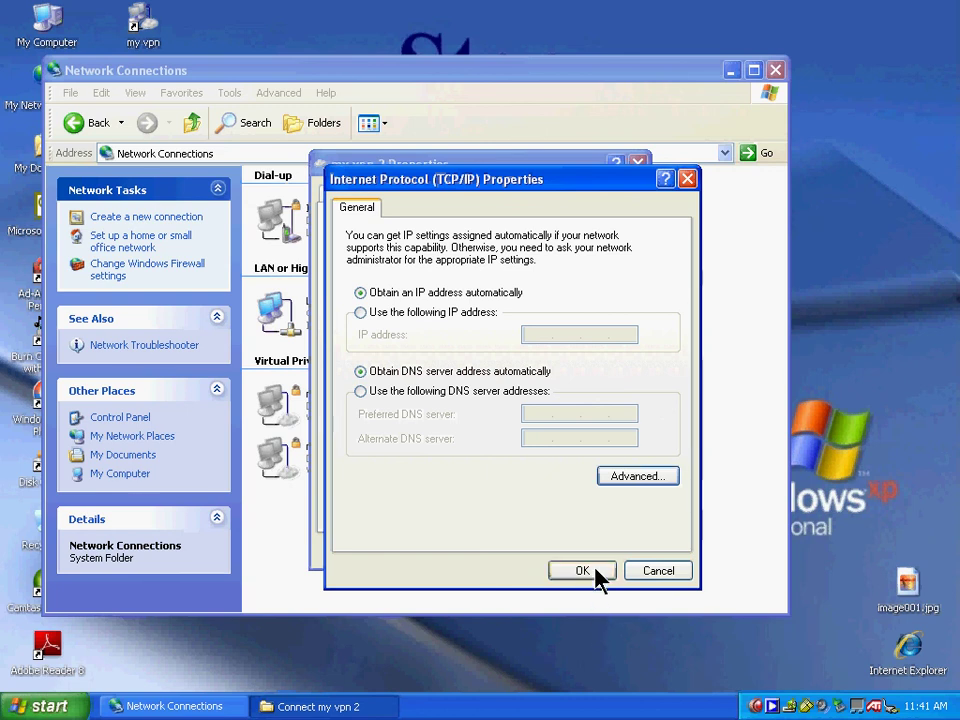
pyautogui.click(590, 571)
pyautogui.click(541, 550)
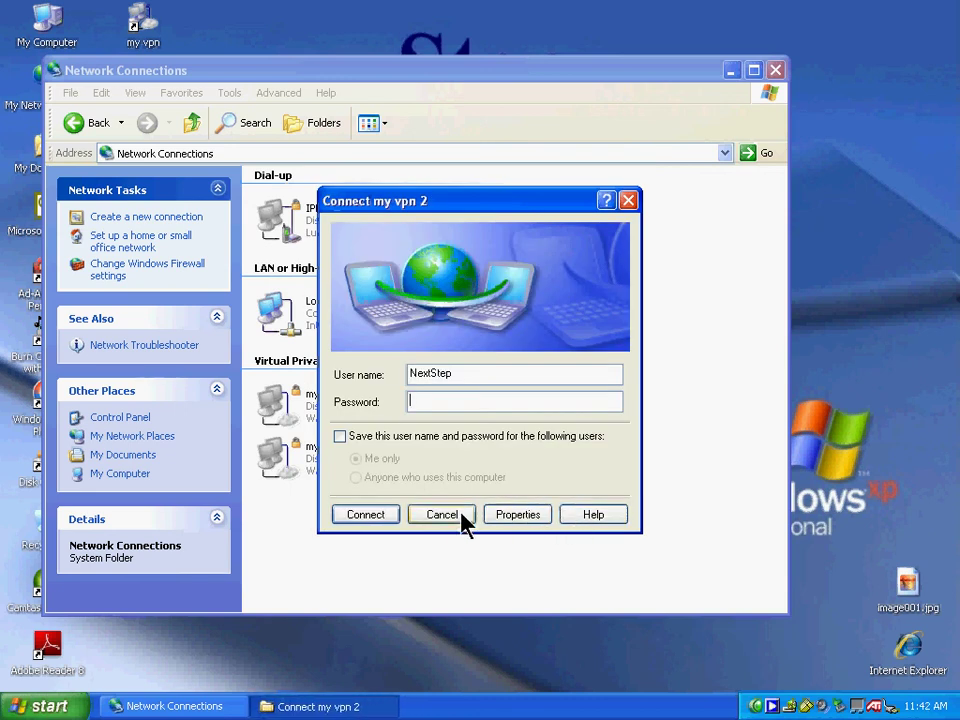
# Dismiss the VPN sign-in dialog without connecting and close the Network Connections window
pyautogui.click(629, 200)
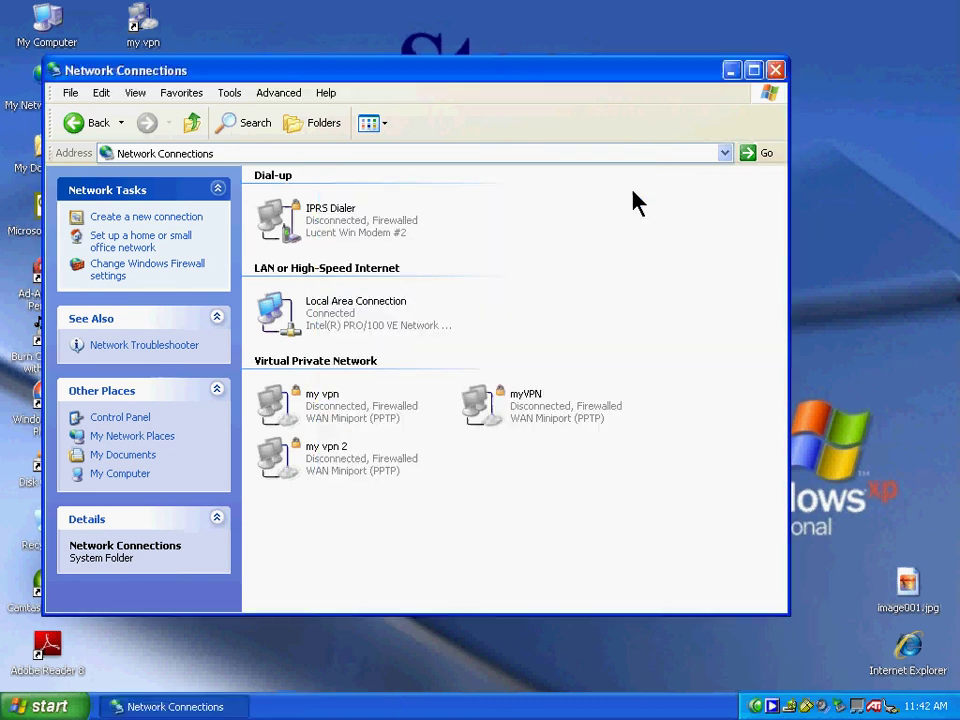
pyautogui.click(776, 70)
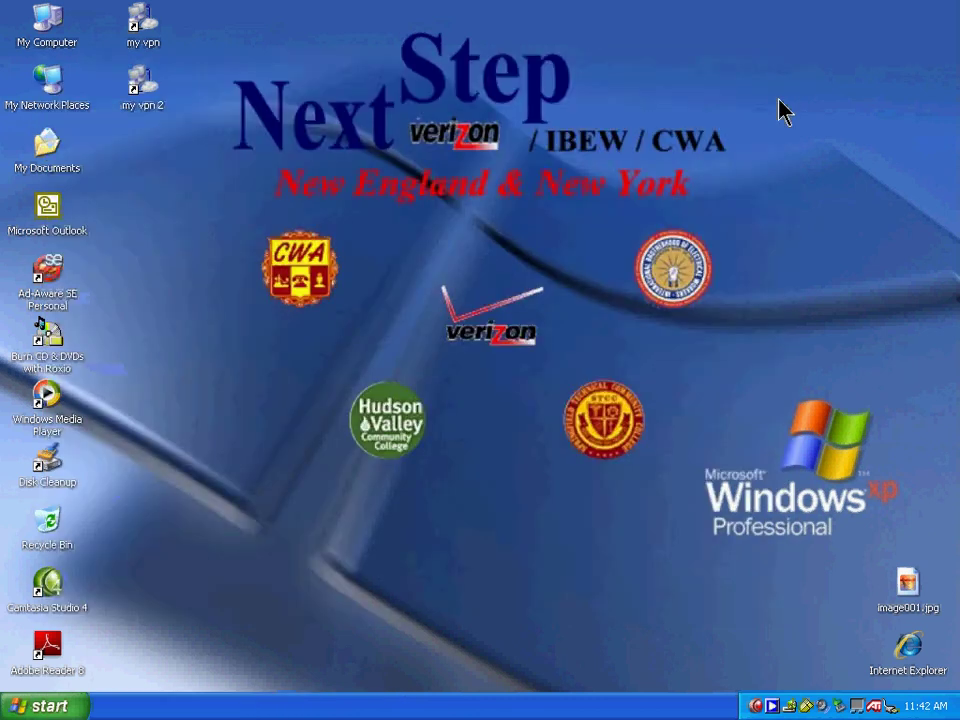
pyautogui.click(762, 706)
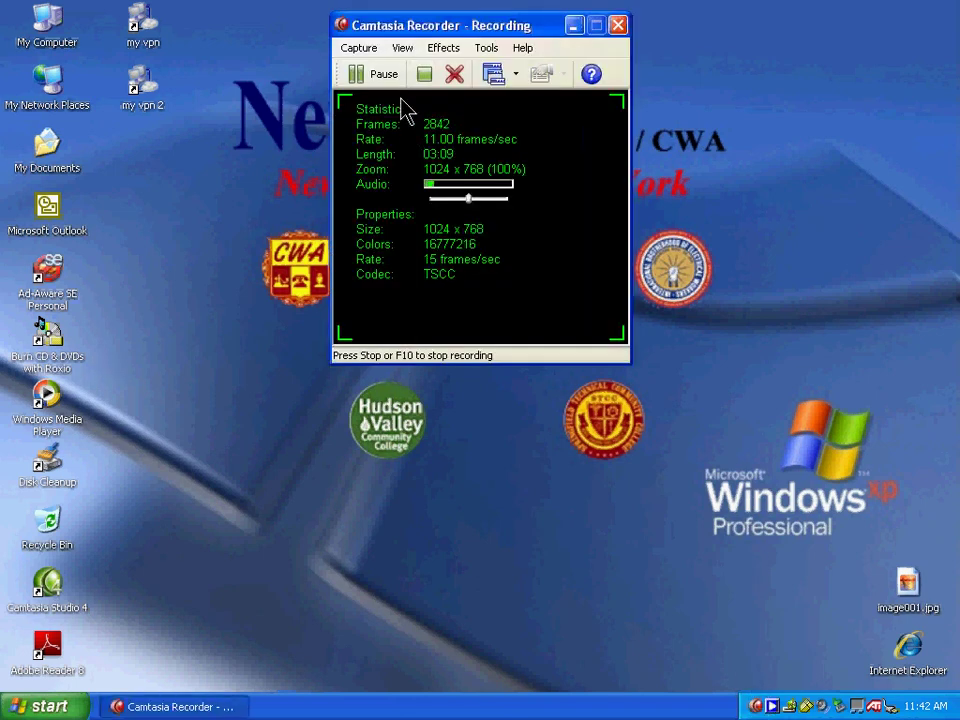